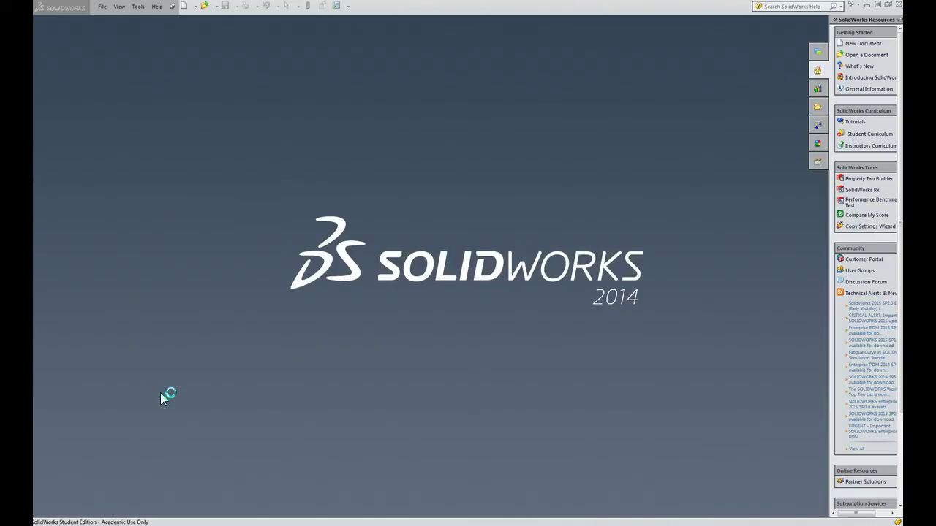
Step: Start a new SolidWorks document using the Part template
left_click(188, 12)
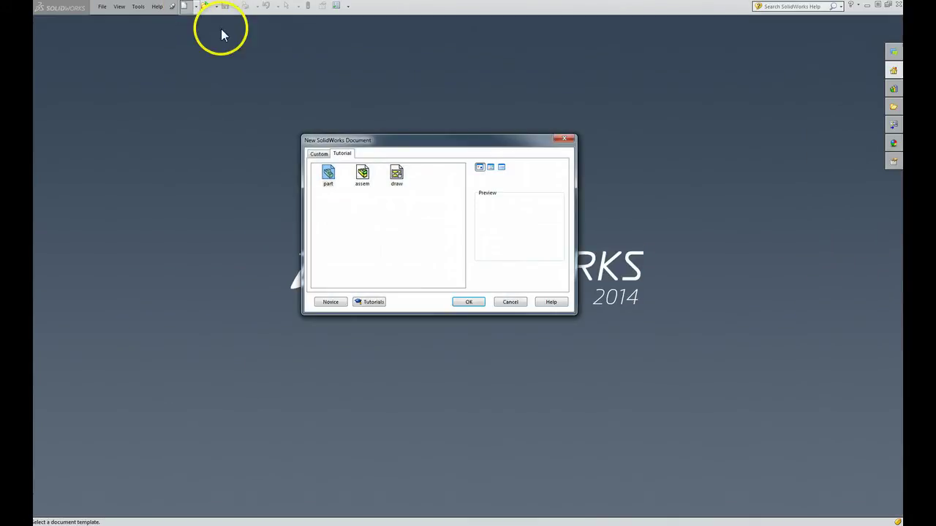
left_click(327, 177)
Step: Create the new part and begin a sketch on the Front plane
left_click(467, 305)
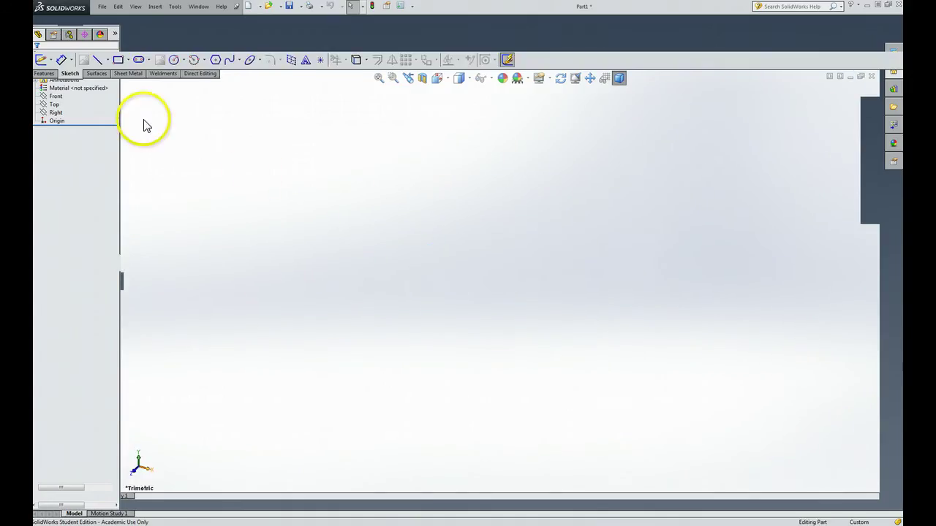
left_click(56, 150)
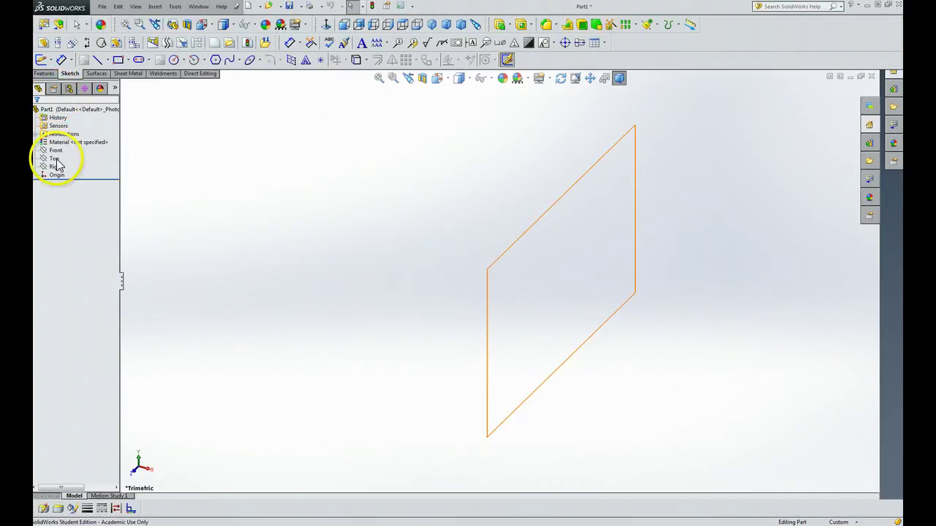
left_click(56, 152)
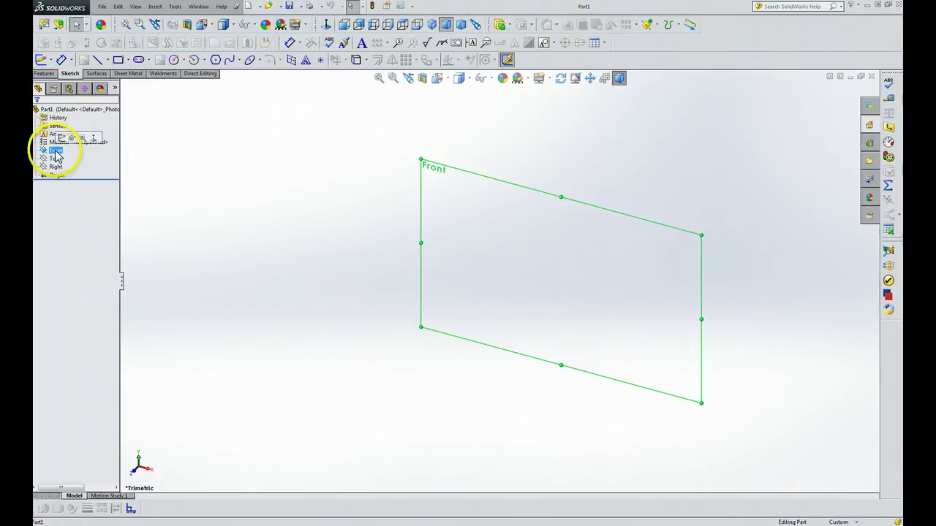
left_click(40, 60)
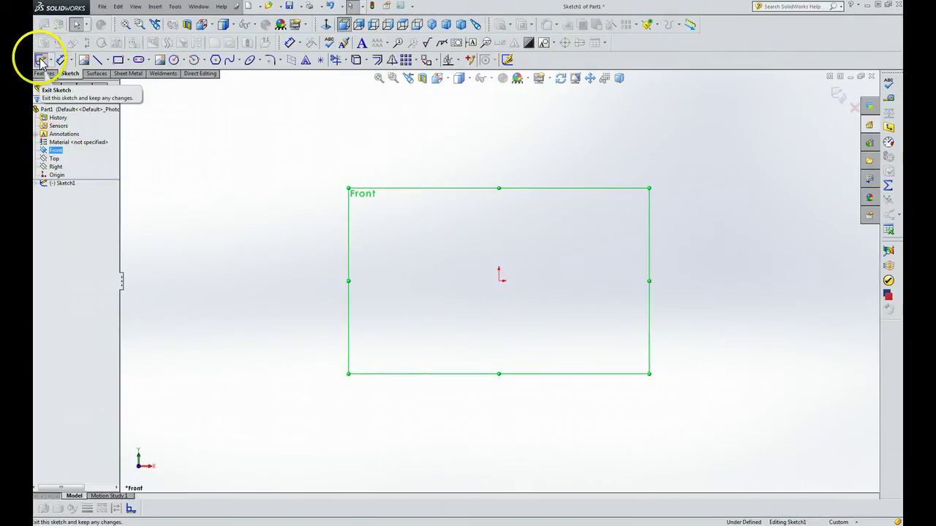
Step: Draw a corner rectangle with its first corner at the origin
left_click(127, 62)
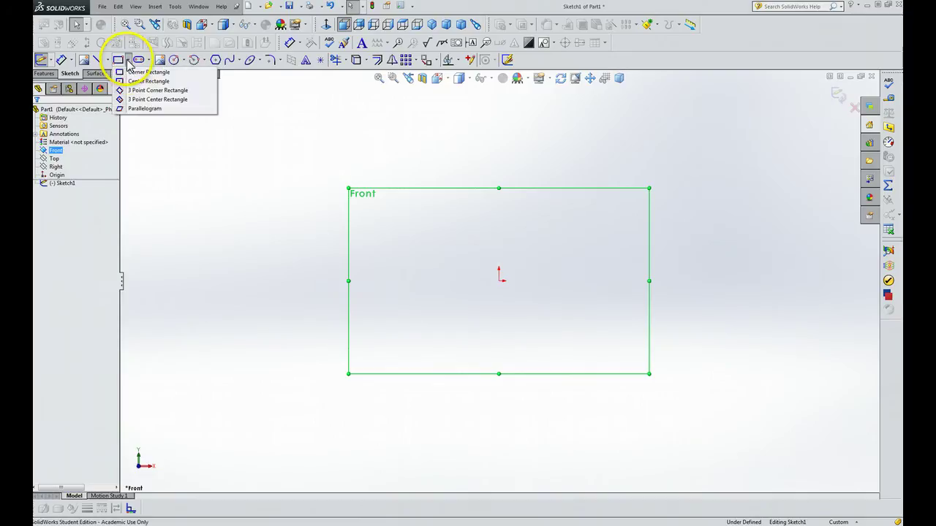
left_click(136, 72)
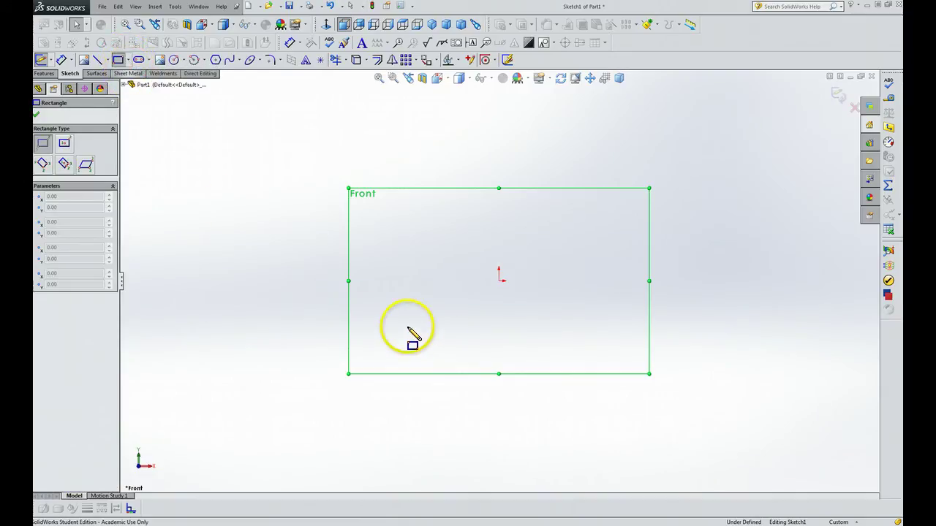
left_click(499, 280)
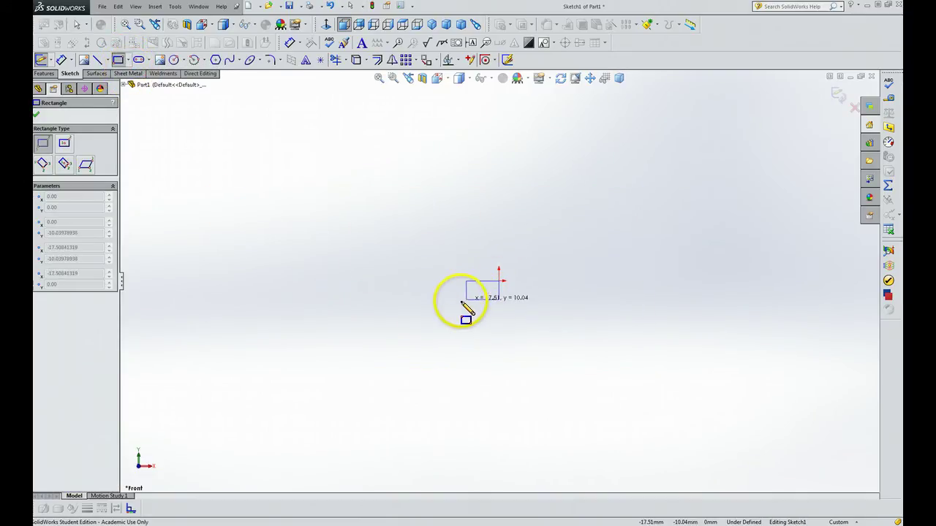
left_click(415, 348)
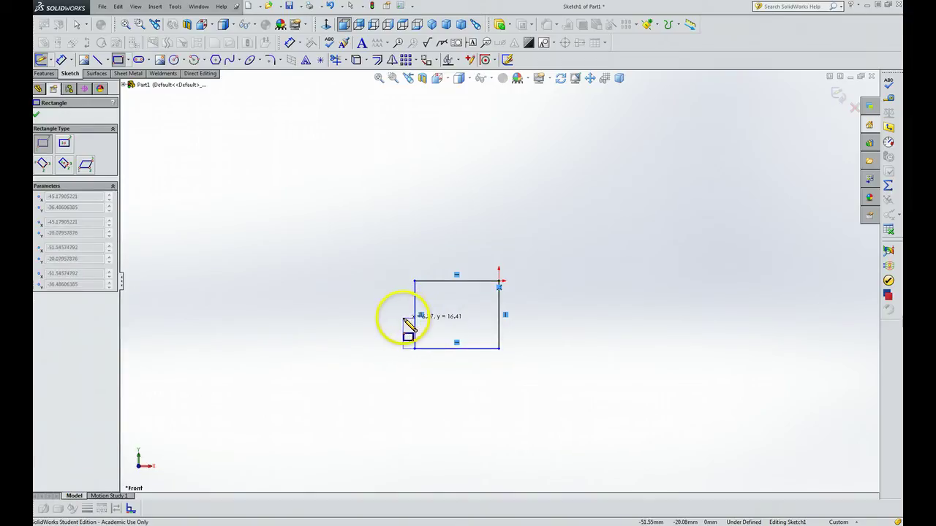
key("Escape")
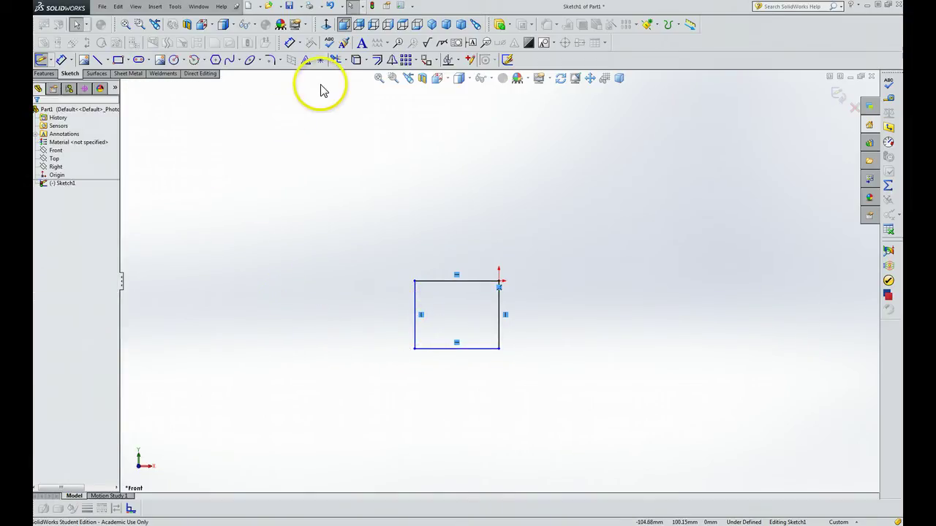
Step: Extrude the rectangle 22 mm deep into the solid block Boss-Extrude1
left_click(501, 27)
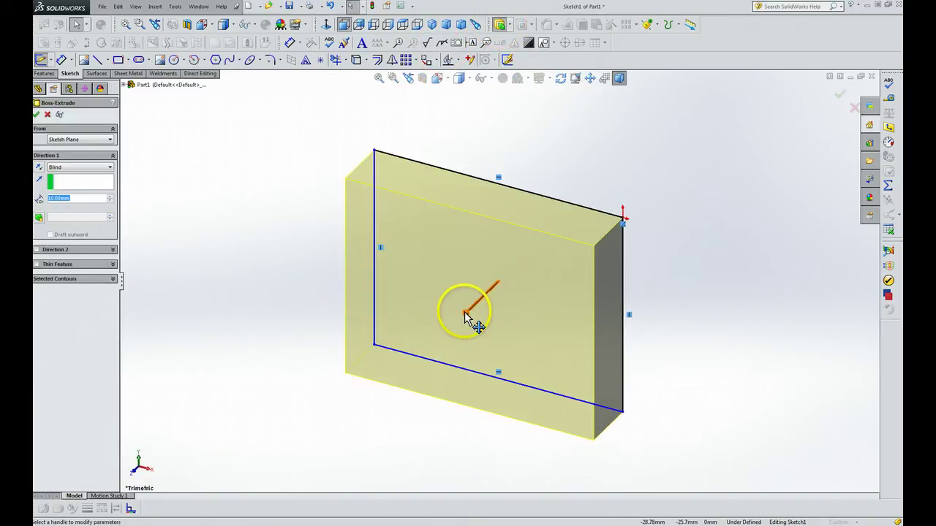
left_click_drag(466, 314, 430, 345)
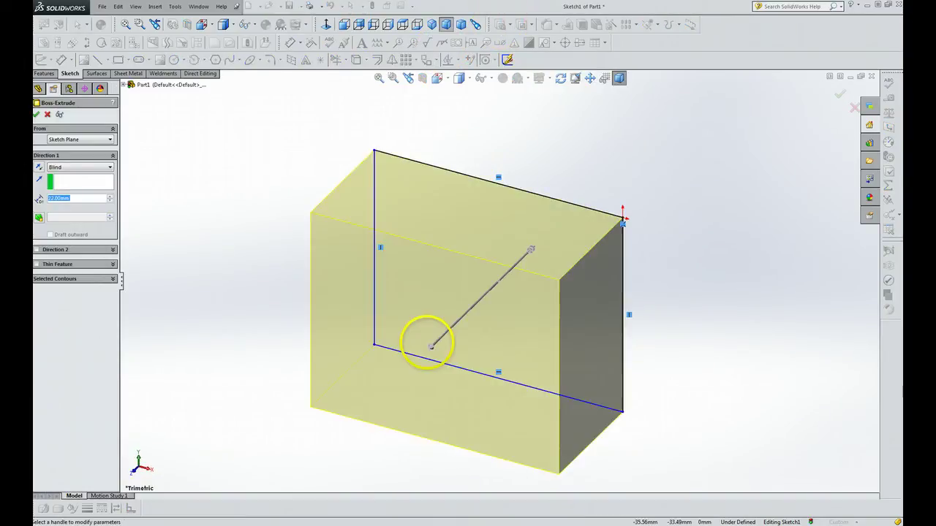
left_click(37, 116)
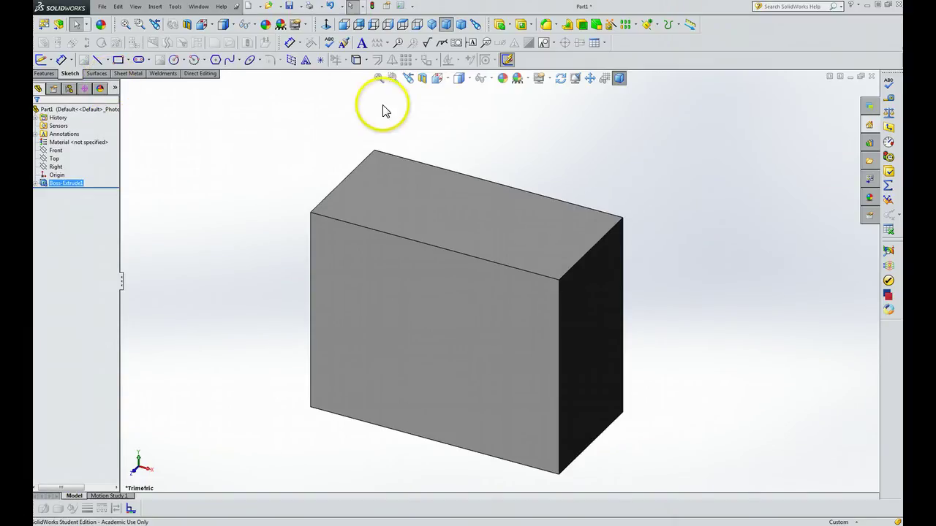
Step: Open a section view with the Top plane as Section 1
left_click(423, 83)
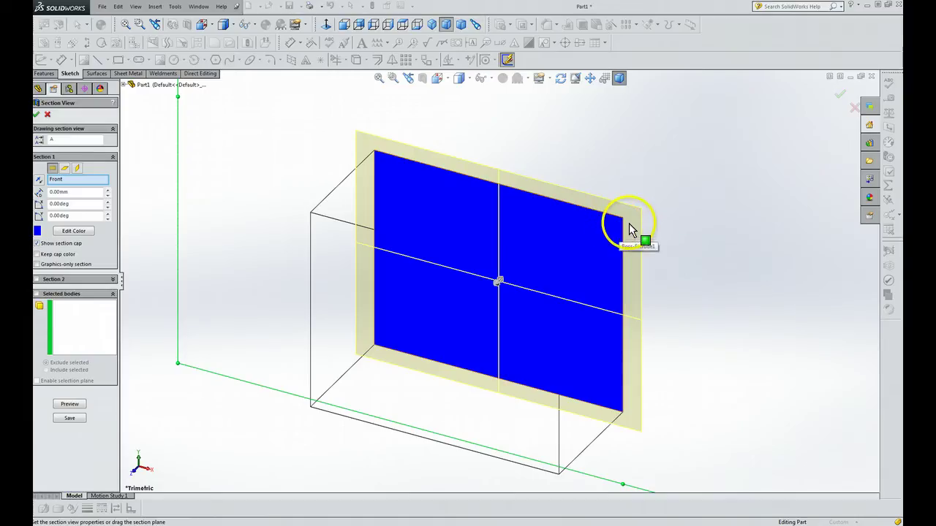
left_click(64, 169)
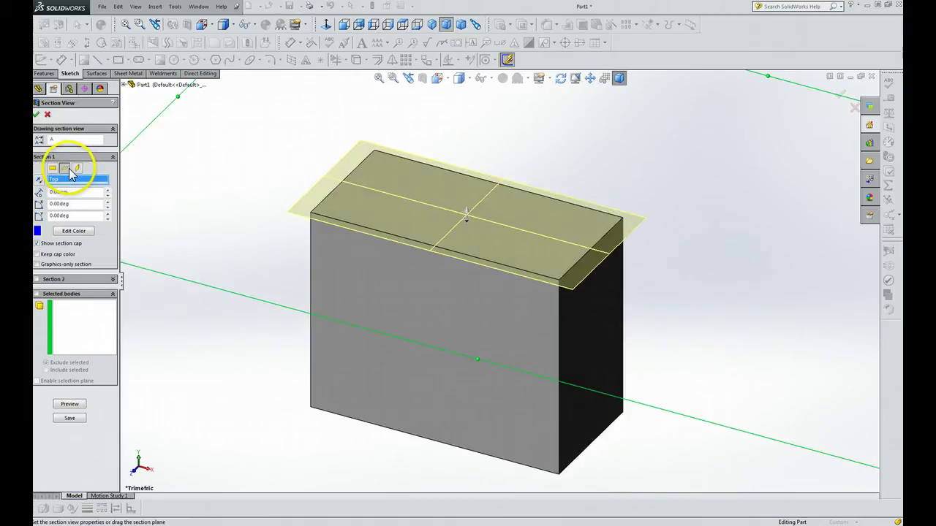
left_click(79, 170)
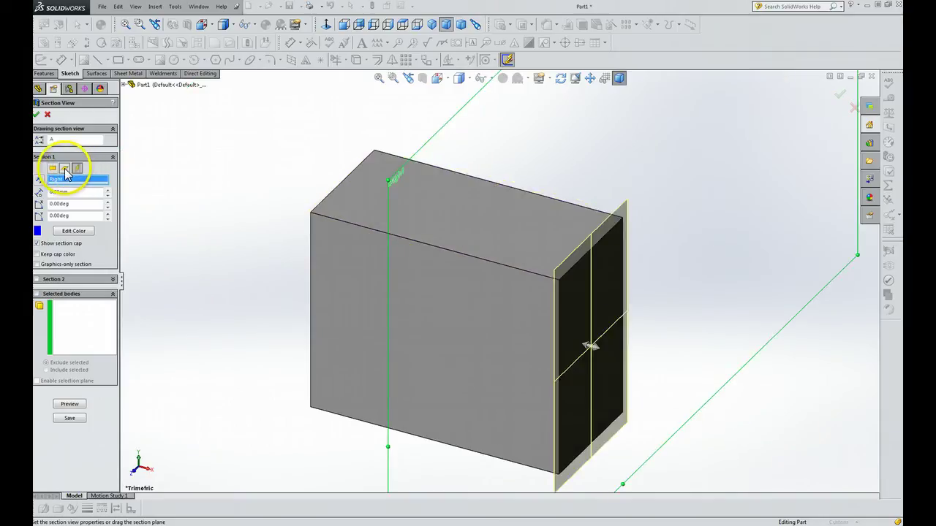
left_click(65, 169)
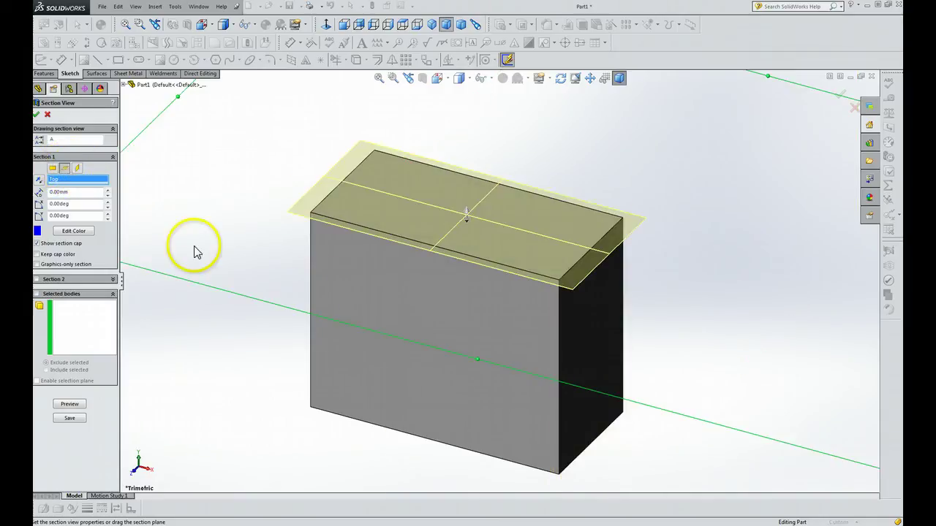
Step: Tilt the Top-based section plane so it cuts the block obliquely
left_click(573, 295)
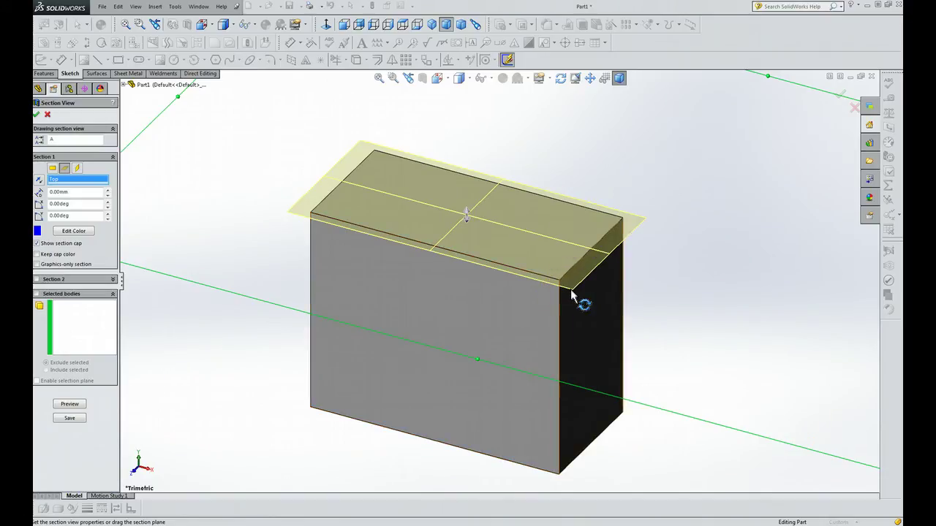
mouse_move(572, 294)
left_mouse_down()
mouse_move(369, 267)
mouse_move(442, 180)
mouse_move(550, 139)
left_mouse_up()
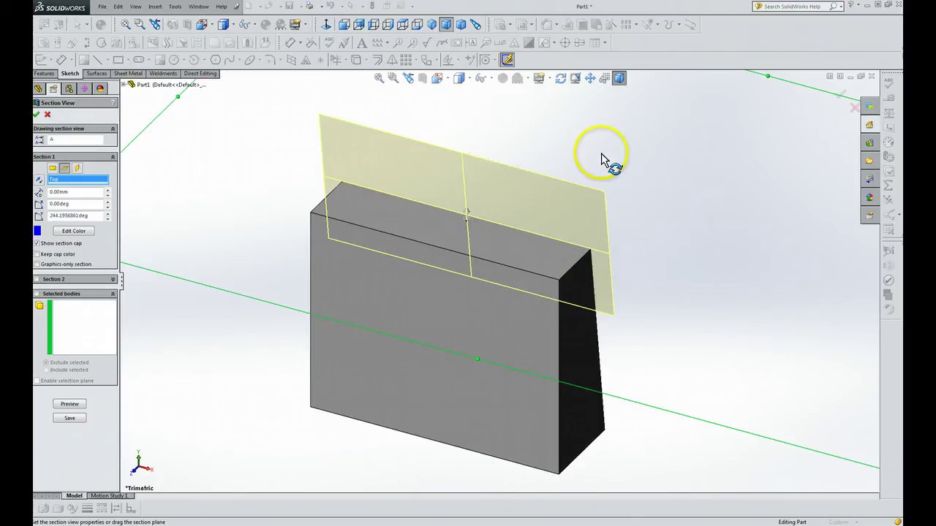
mouse_move(616, 188)
left_mouse_down()
mouse_move(621, 167)
mouse_move(602, 193)
mouse_move(484, 250)
left_mouse_up()
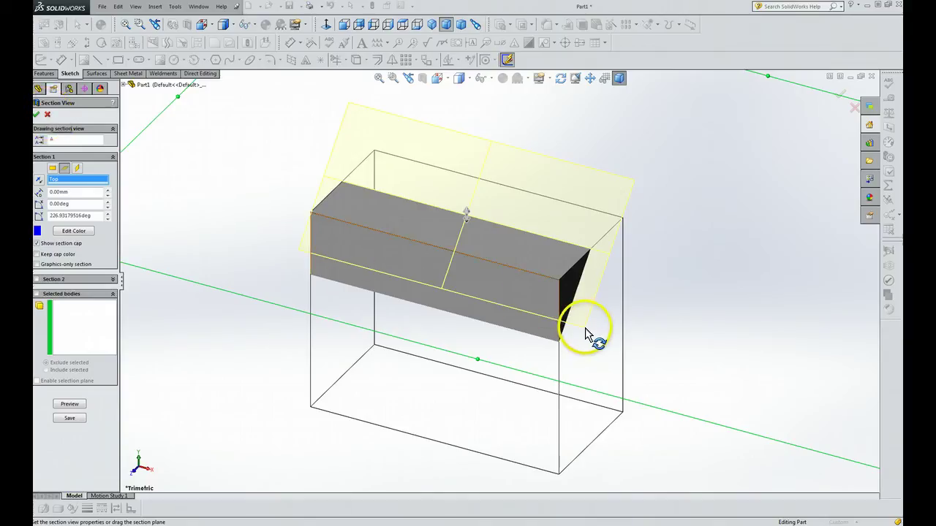
left_click_drag(577, 349, 518, 286)
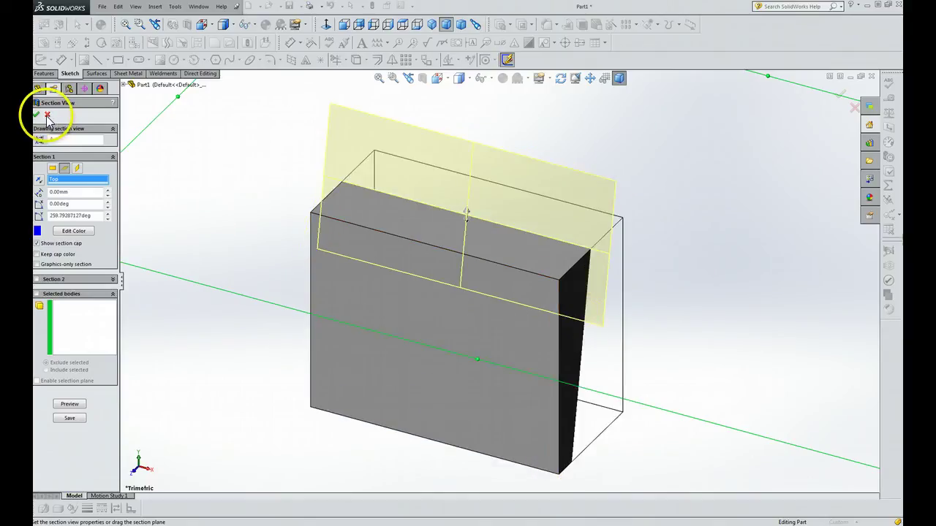
Step: Restart the section view with the Right plane as the cut
left_click(47, 117)
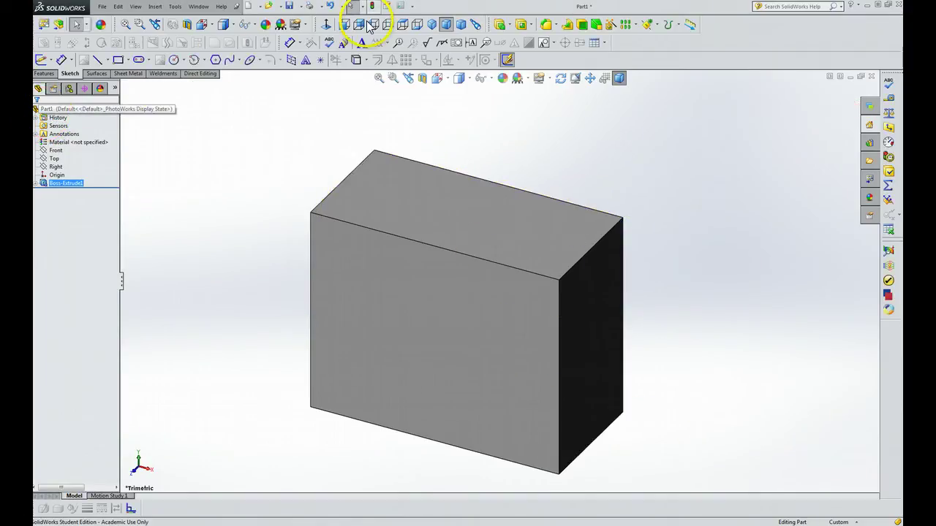
left_click(424, 78)
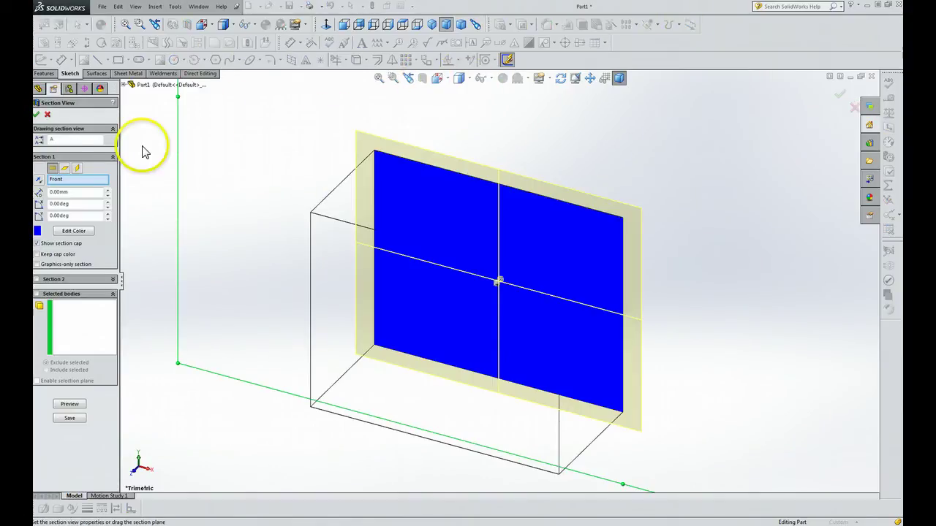
left_click(78, 169)
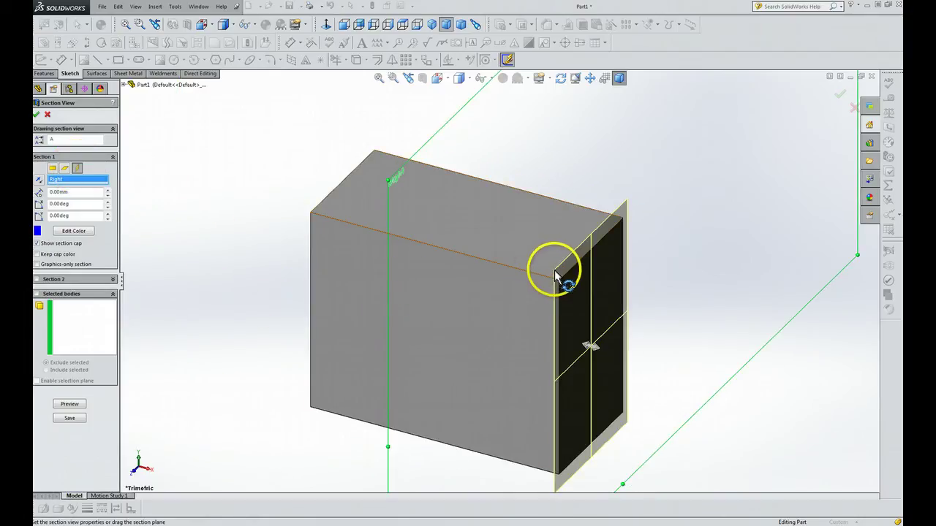
Step: Rotate the Right-based section plane to slice diagonally through one corner
mouse_move(555, 277)
left_mouse_down()
mouse_move(514, 263)
mouse_move(560, 380)
mouse_move(580, 309)
mouse_move(501, 247)
mouse_move(543, 276)
left_mouse_up()
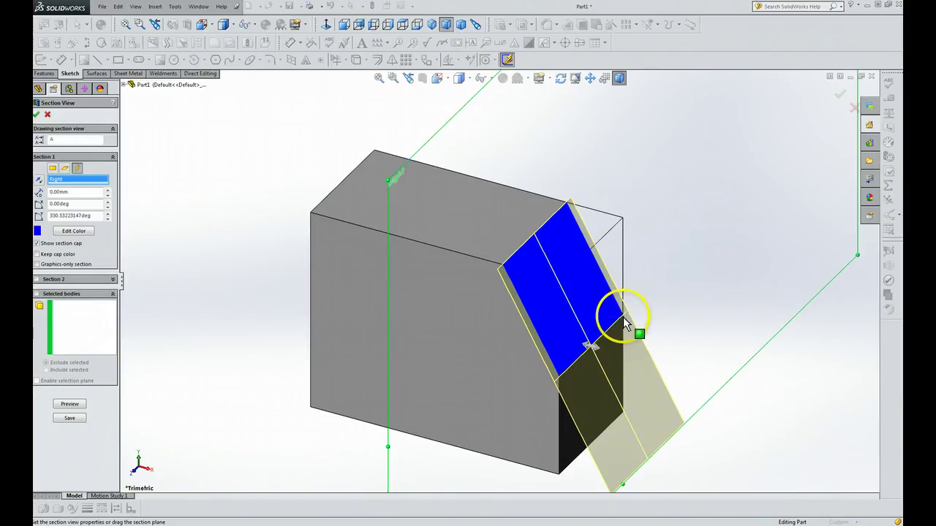
mouse_move(628, 312)
left_mouse_down()
mouse_move(626, 293)
mouse_move(537, 370)
left_mouse_up()
mouse_move(614, 338)
left_mouse_down()
mouse_move(664, 313)
mouse_move(648, 265)
mouse_move(648, 303)
mouse_move(640, 289)
mouse_move(585, 344)
mouse_move(528, 380)
mouse_move(570, 373)
left_mouse_up()
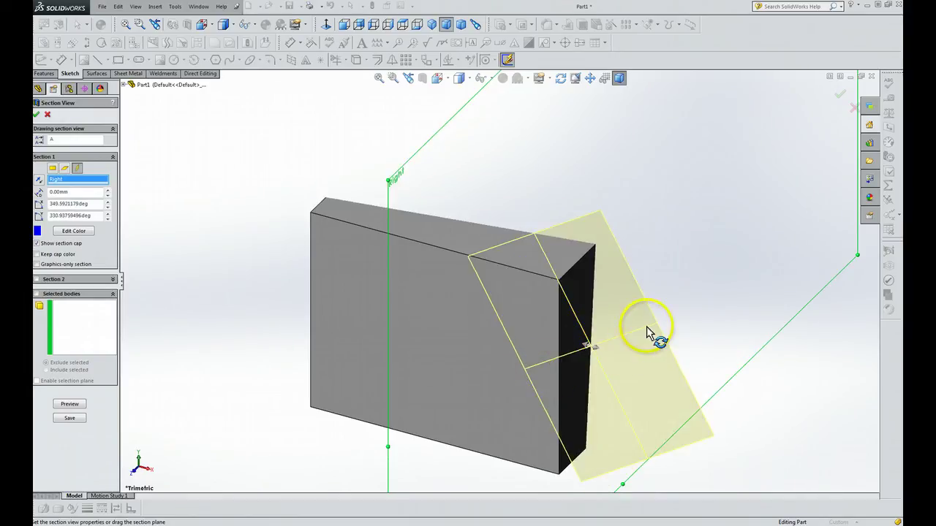
mouse_move(646, 326)
left_mouse_down()
mouse_move(658, 313)
mouse_move(655, 266)
left_mouse_up()
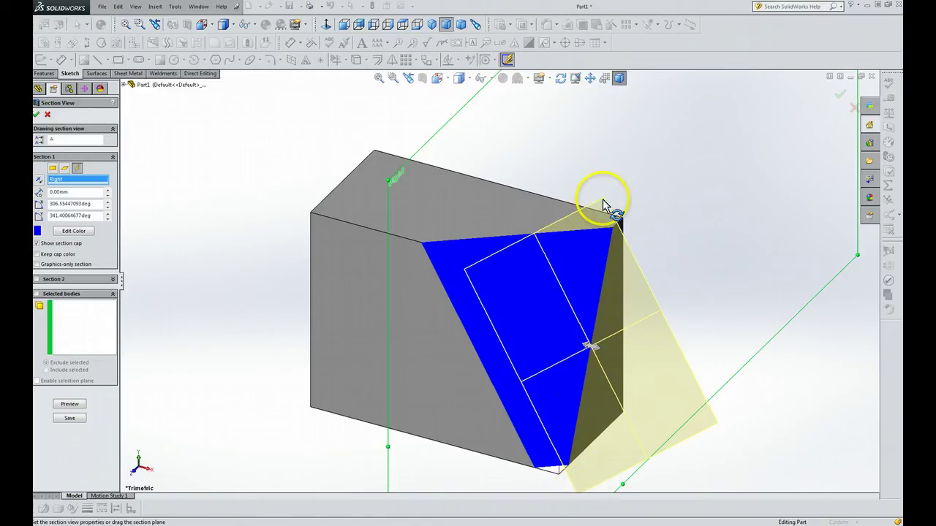
Step: Refine the corner cut's tilt and offset, then accept the section view
left_click_drag(603, 199, 570, 162)
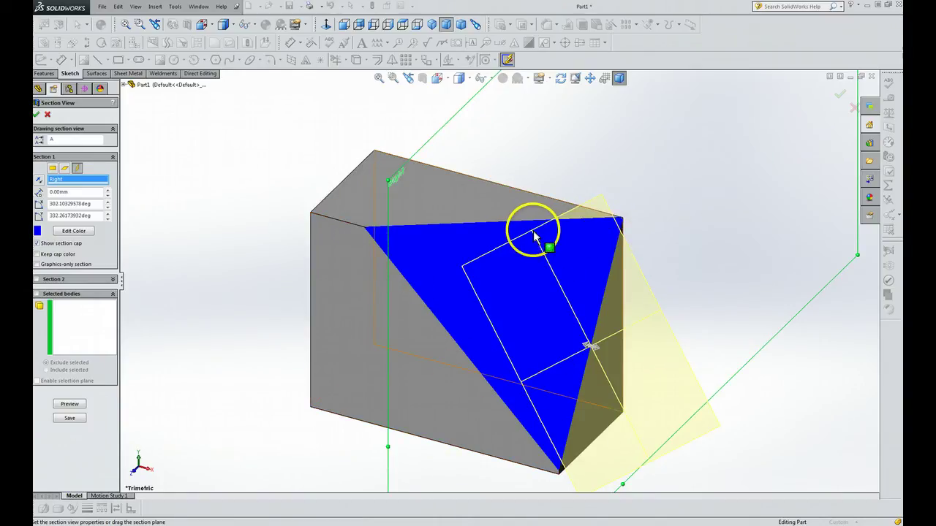
mouse_move(532, 235)
left_mouse_down()
mouse_move(617, 272)
mouse_move(585, 339)
mouse_move(421, 291)
left_mouse_up()
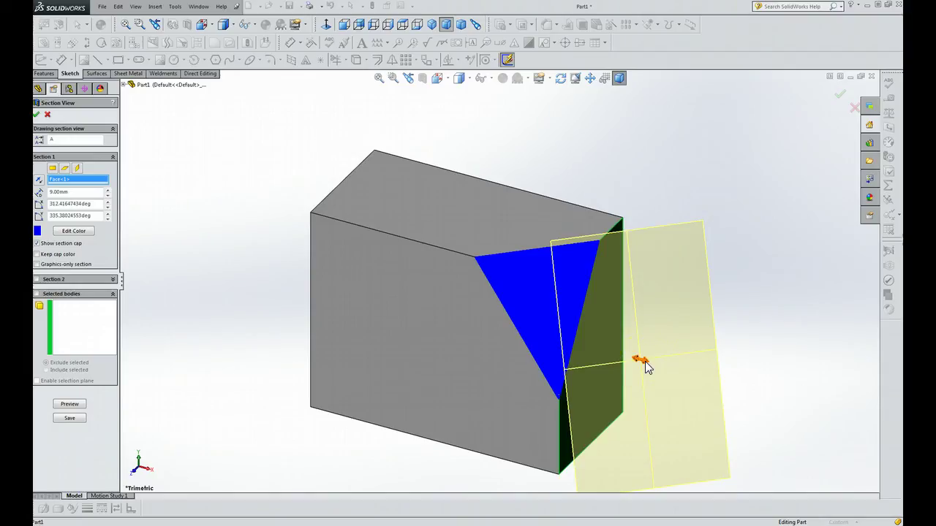
mouse_move(650, 364)
left_mouse_down()
mouse_move(663, 368)
mouse_move(628, 353)
mouse_move(664, 370)
mouse_move(636, 349)
left_mouse_up()
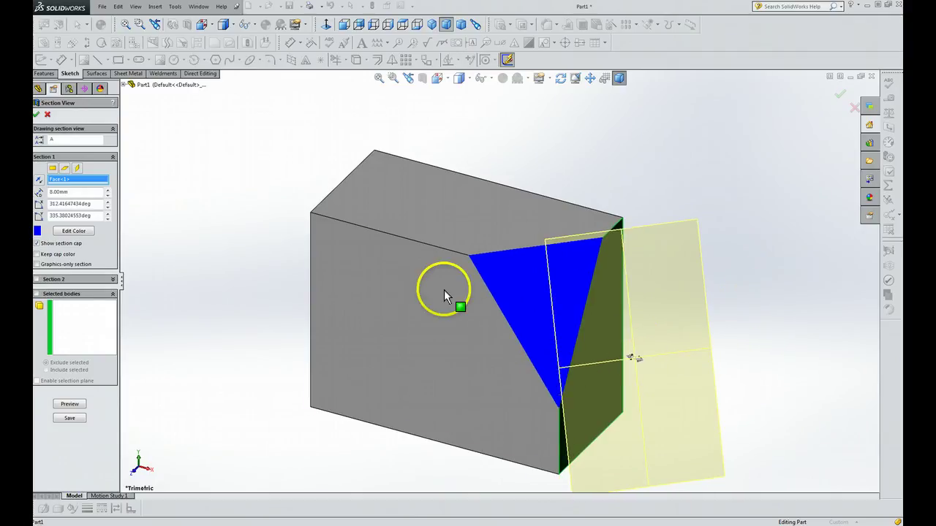
left_click(37, 115)
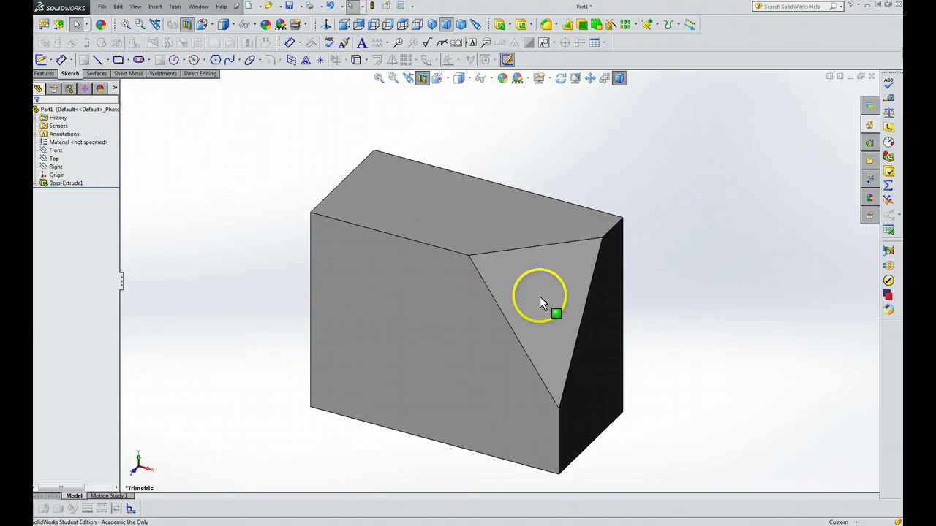
left_click(446, 79)
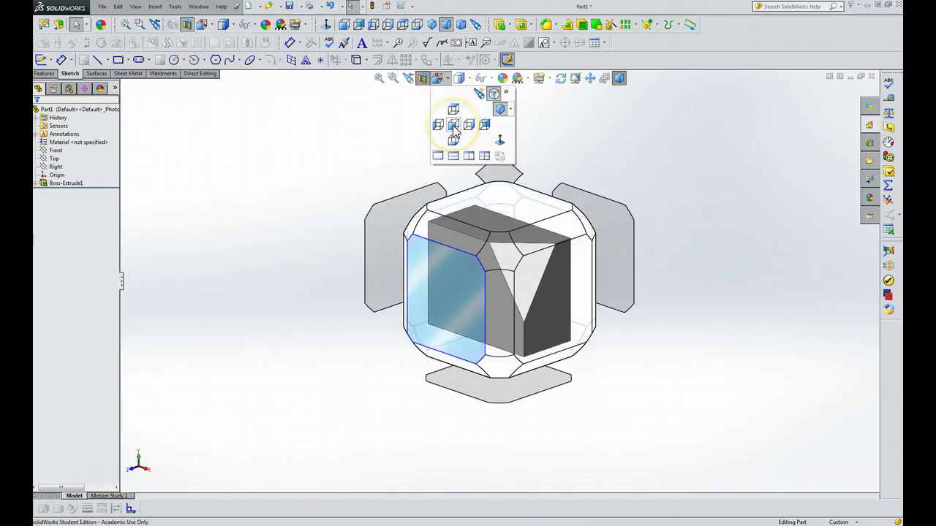
left_click(454, 125)
left_click(450, 158)
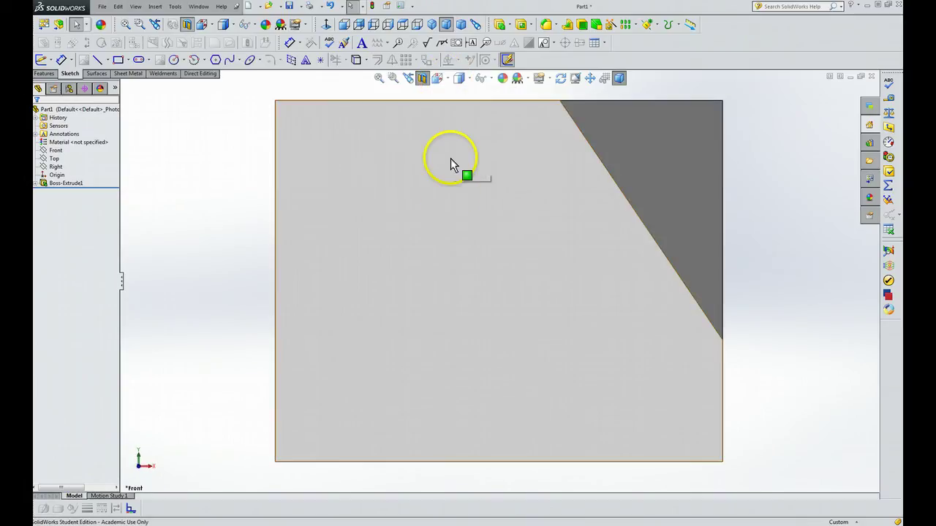
left_click(449, 79)
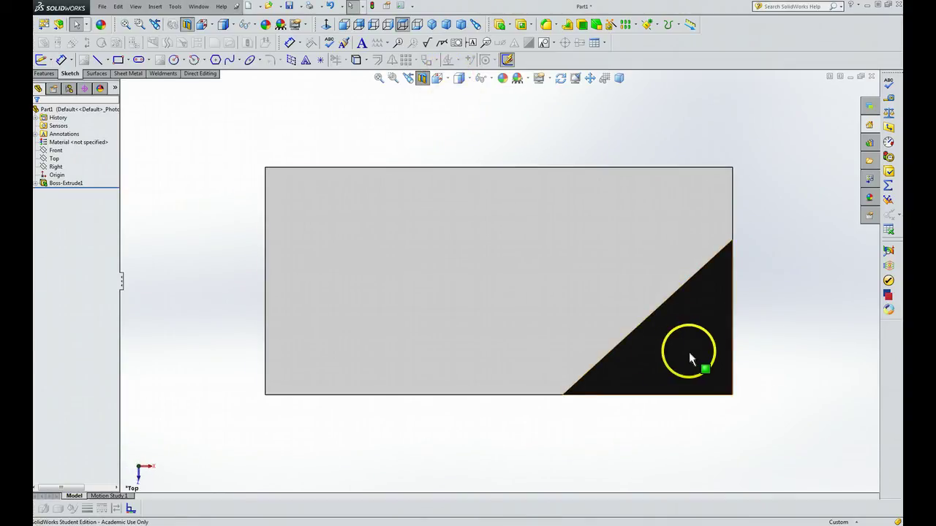
left_click(449, 81)
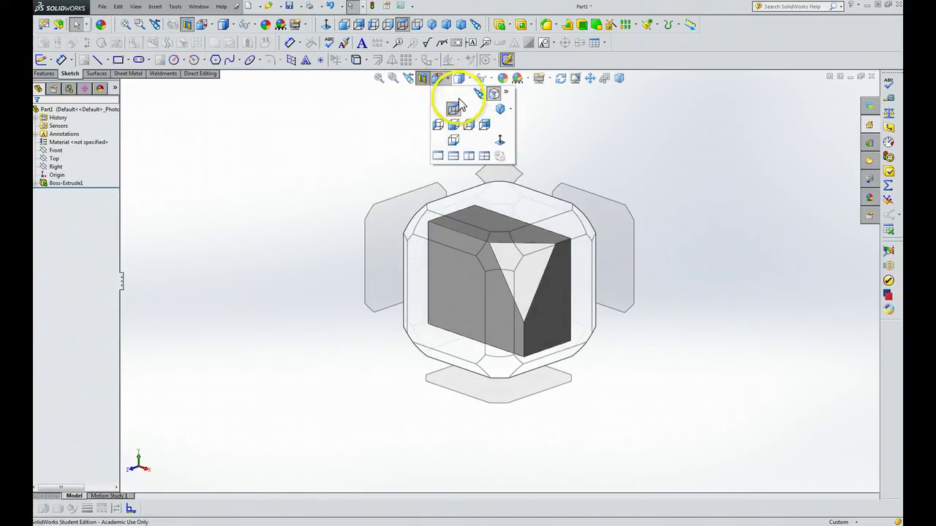
left_click(470, 128)
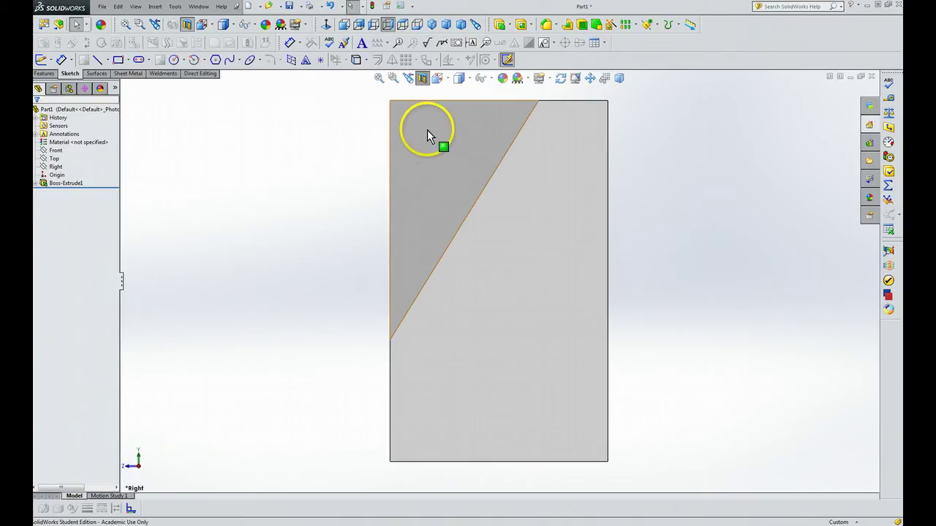
left_click(618, 82)
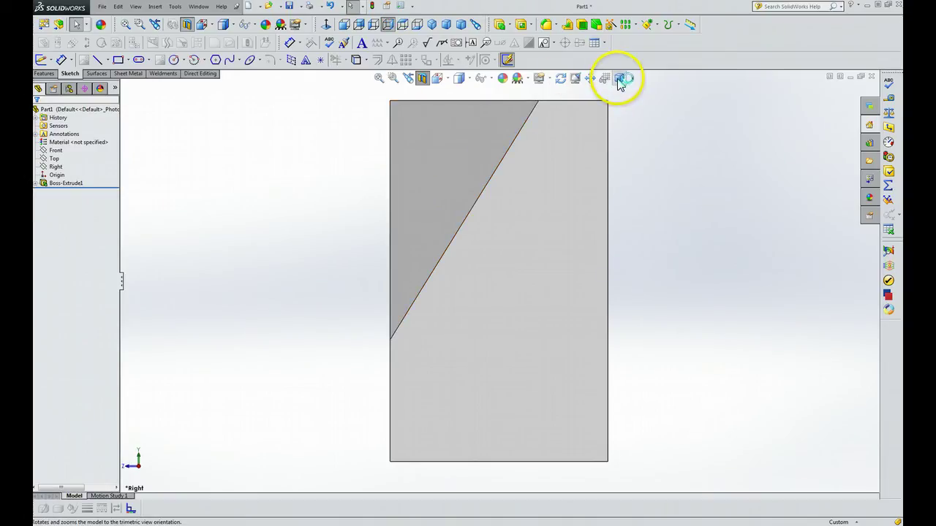
left_click(471, 80)
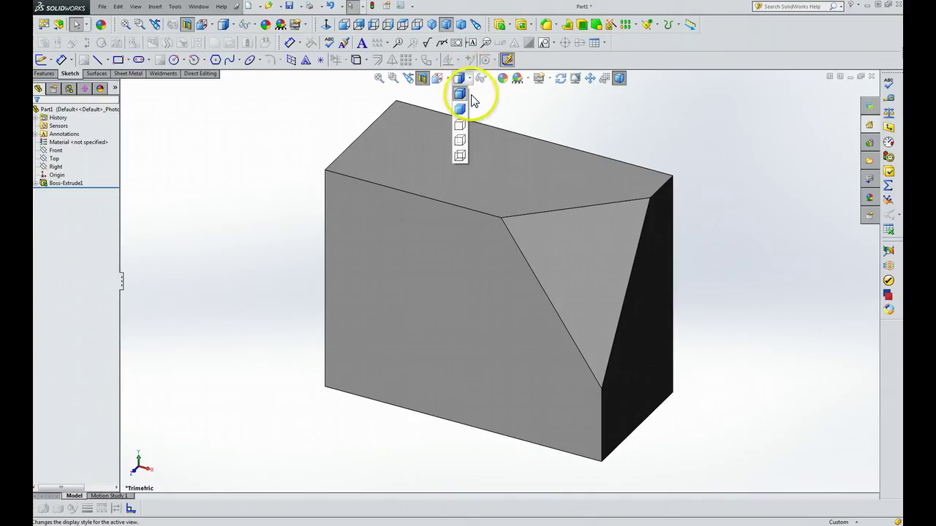
left_click(461, 137)
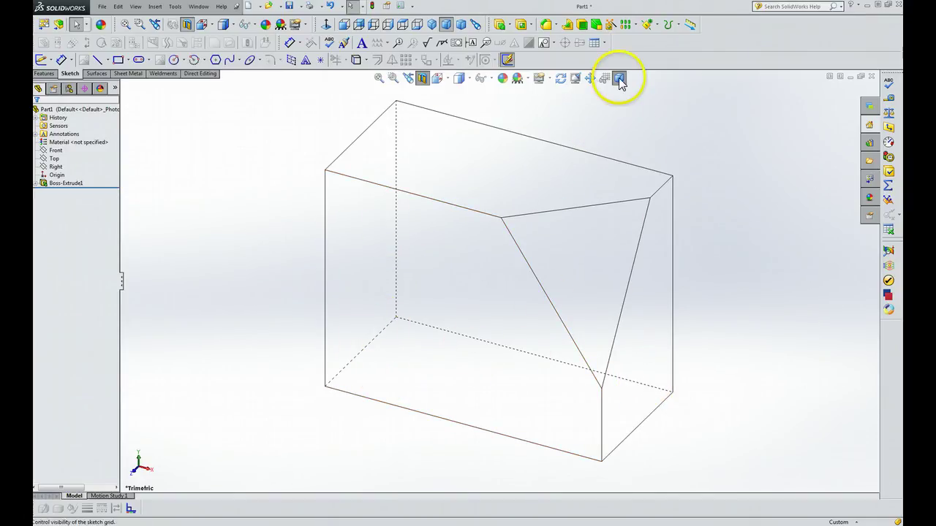
left_click(470, 79)
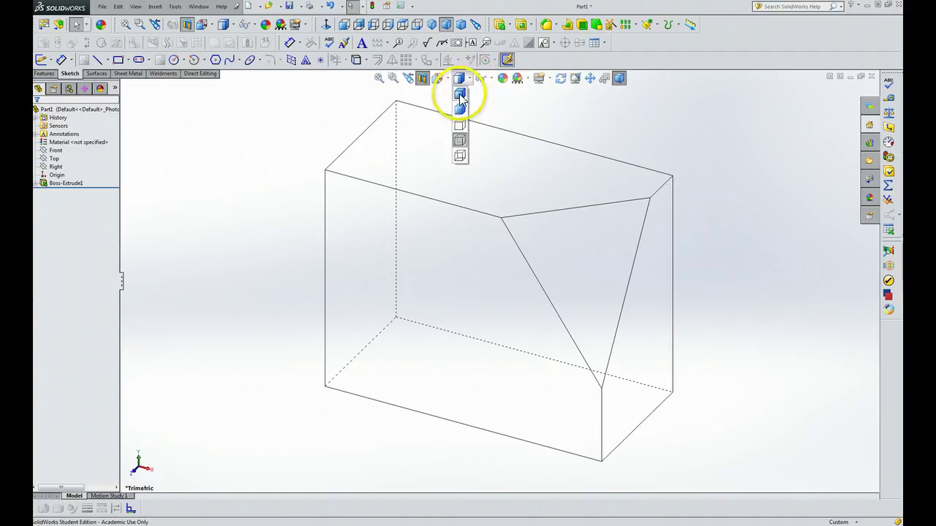
left_click(532, 125)
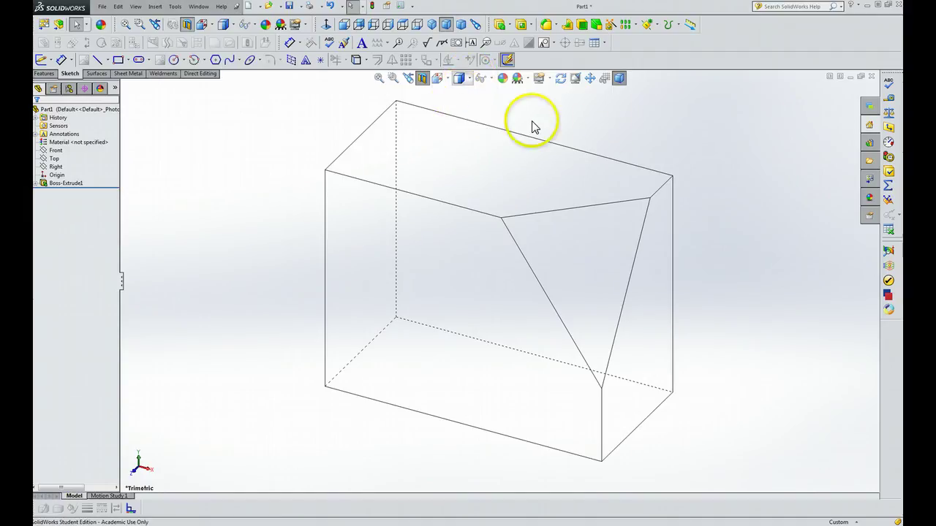